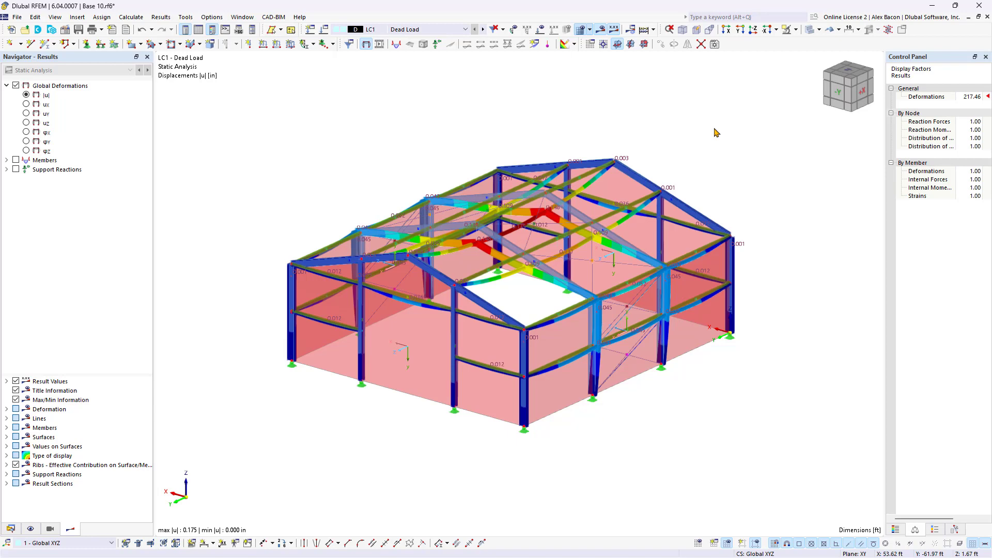
Step: Show the result tables and display the color scale of the global deformations
click(198, 30)
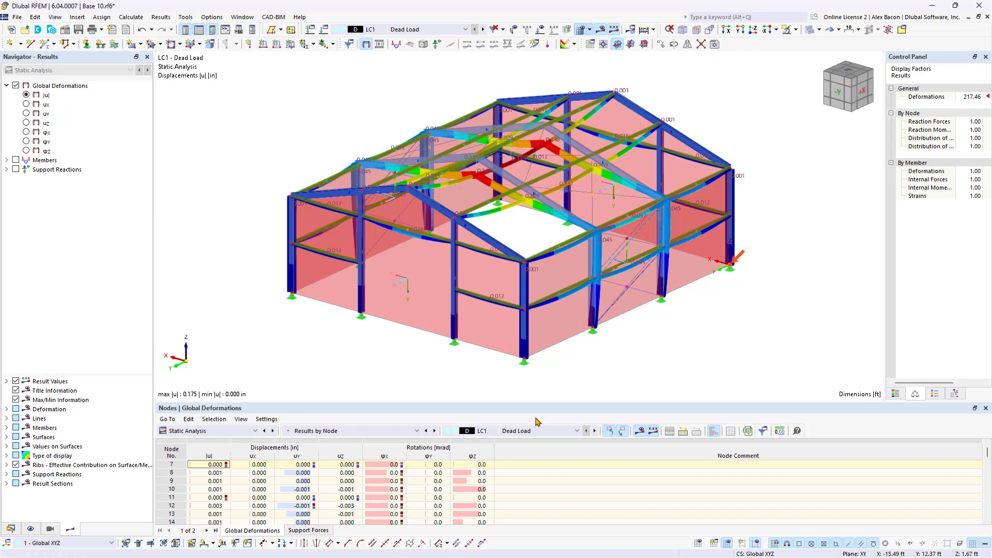
click(905, 395)
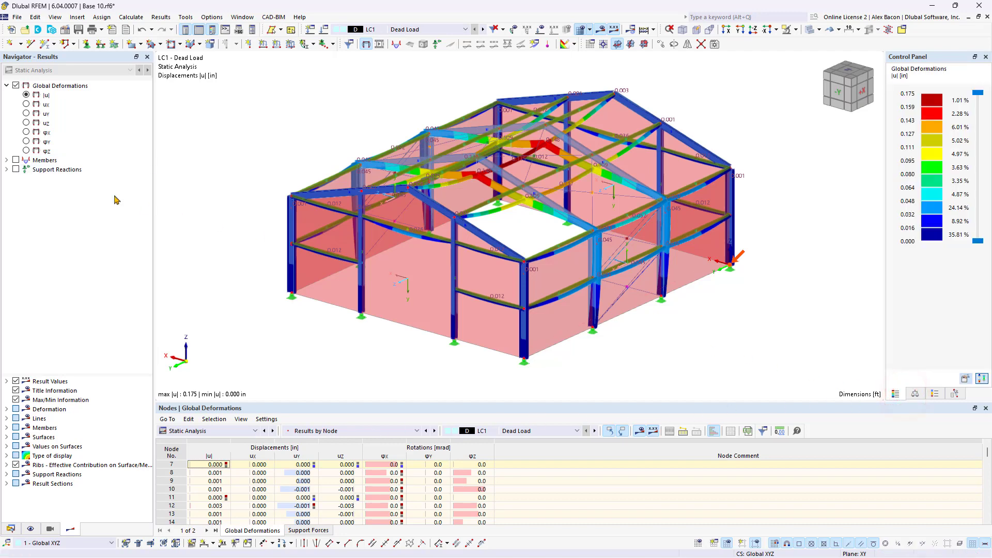
Step: Show the support reactions and the members' axial force N on the model, and list the available support reaction results
click(17, 171)
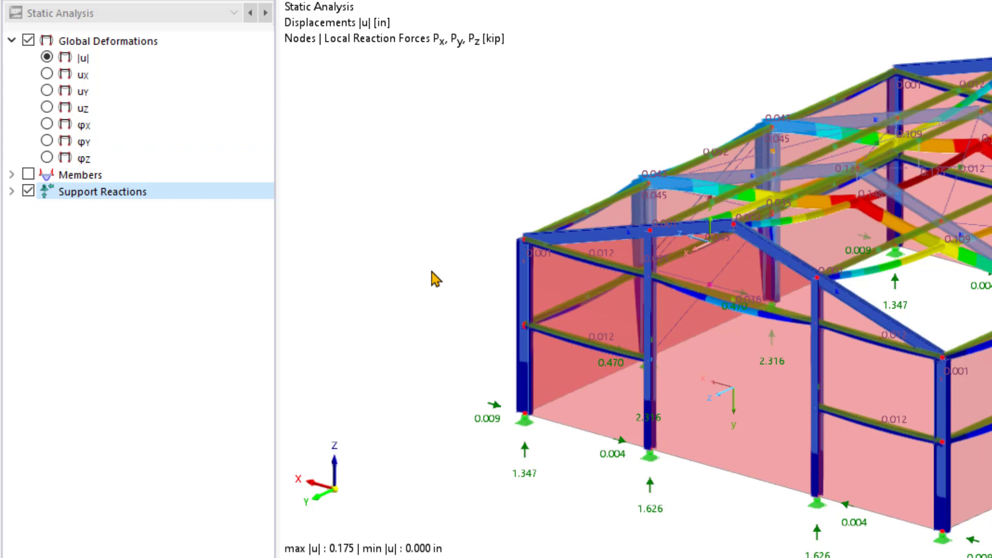
click(28, 175)
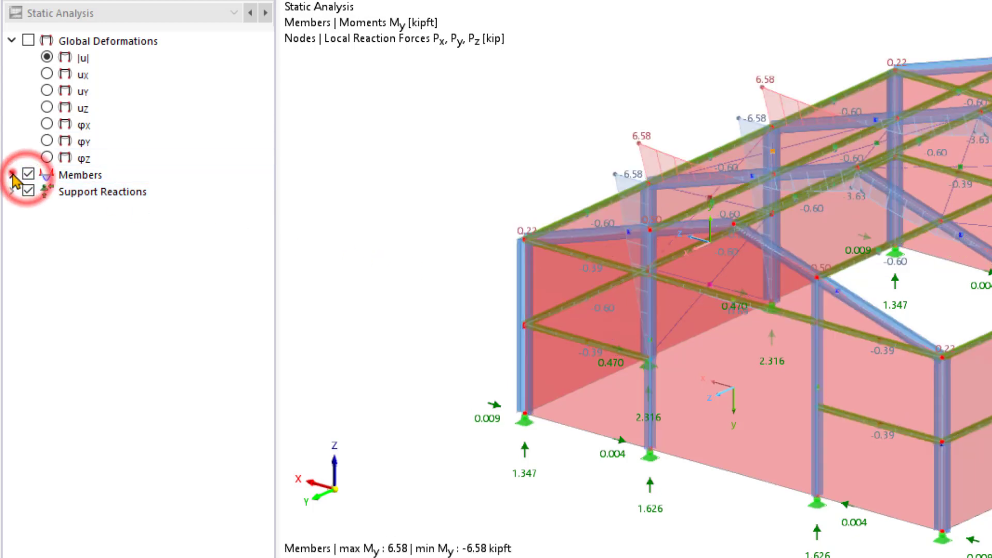
click(11, 175)
click(30, 208)
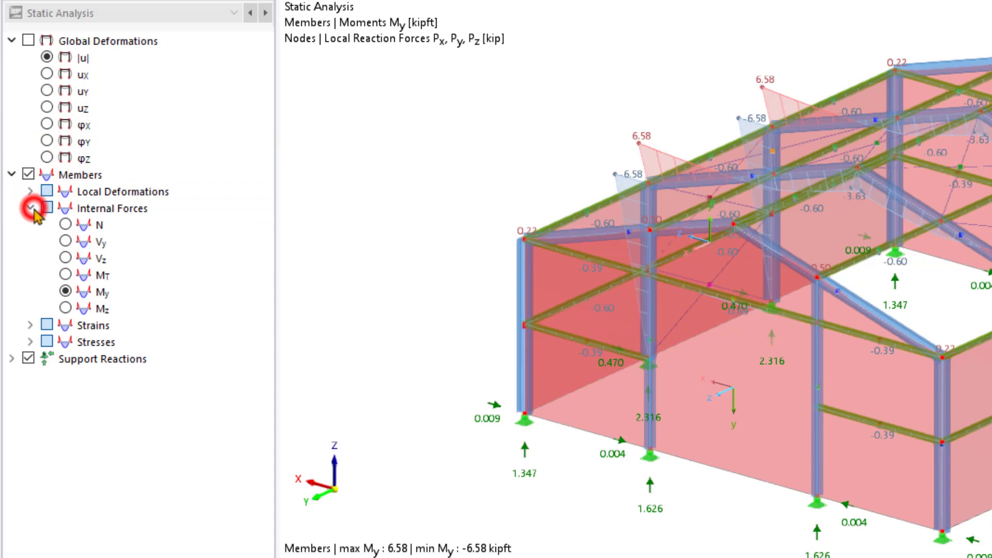
click(66, 225)
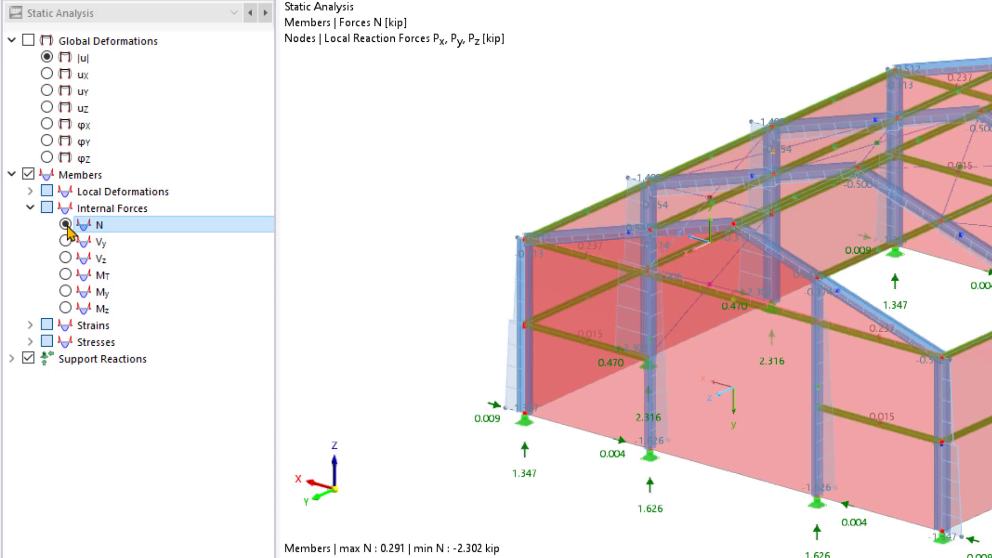
click(11, 359)
click(30, 376)
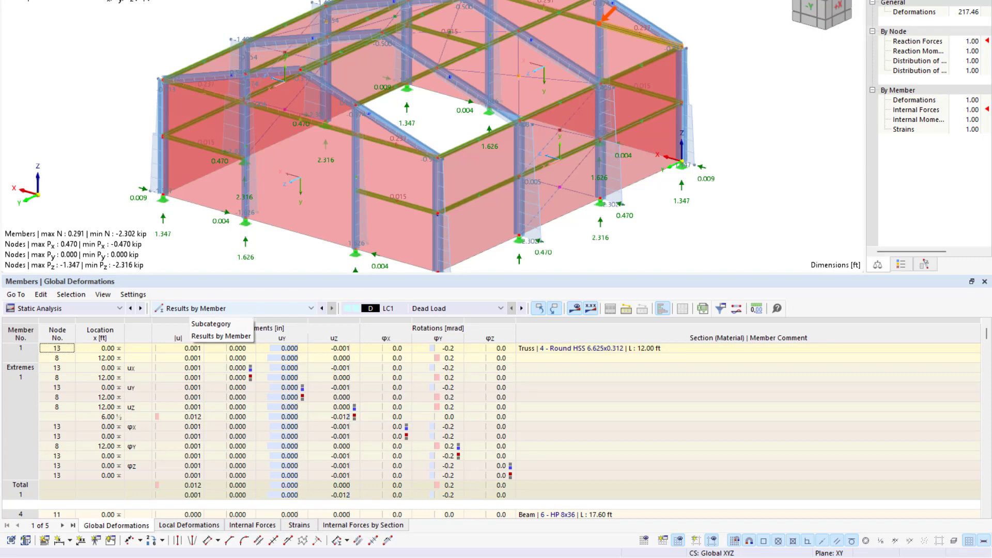
Step: Switch the static analysis result table from Results by Member to the Overview summary
click(99, 313)
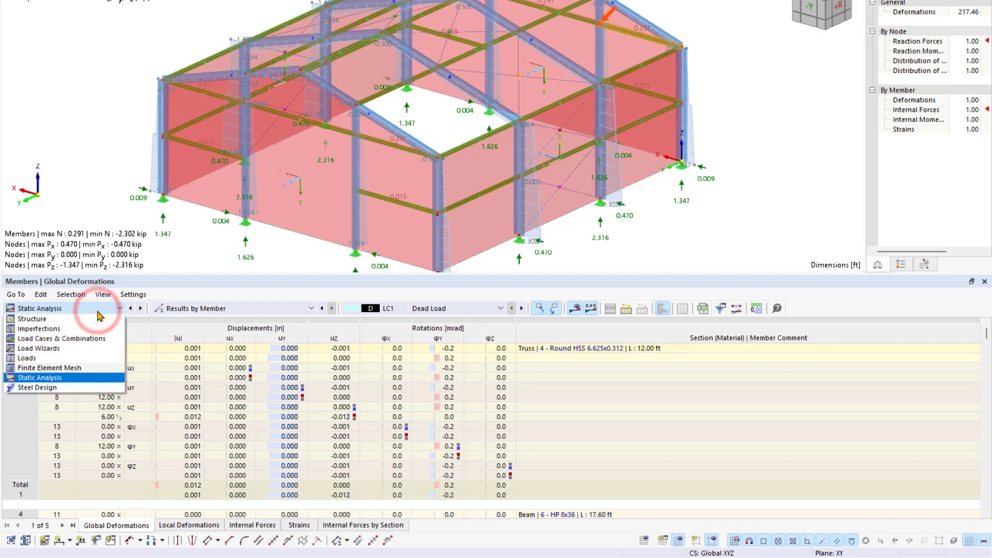
click(98, 311)
click(163, 309)
click(197, 339)
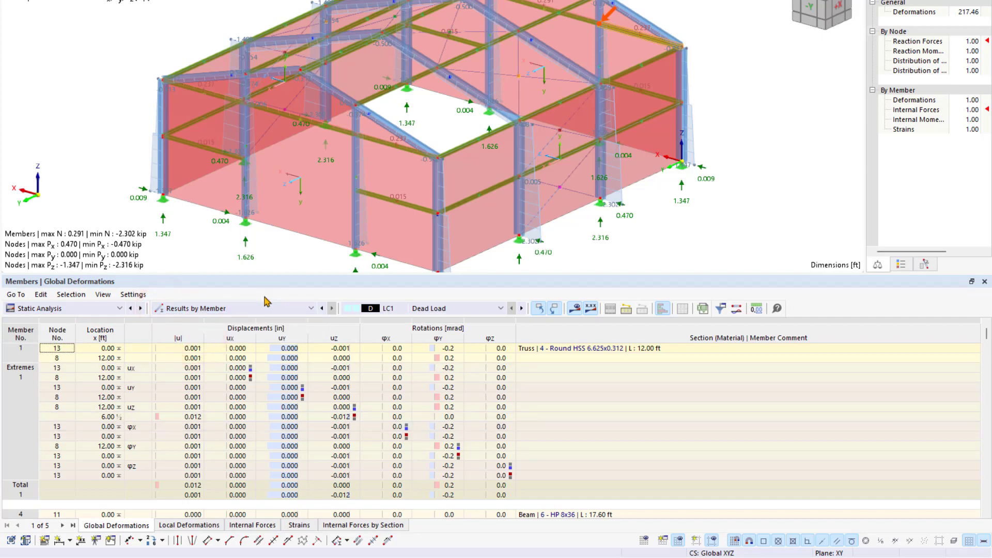
scroll(265, 305, up, 2)
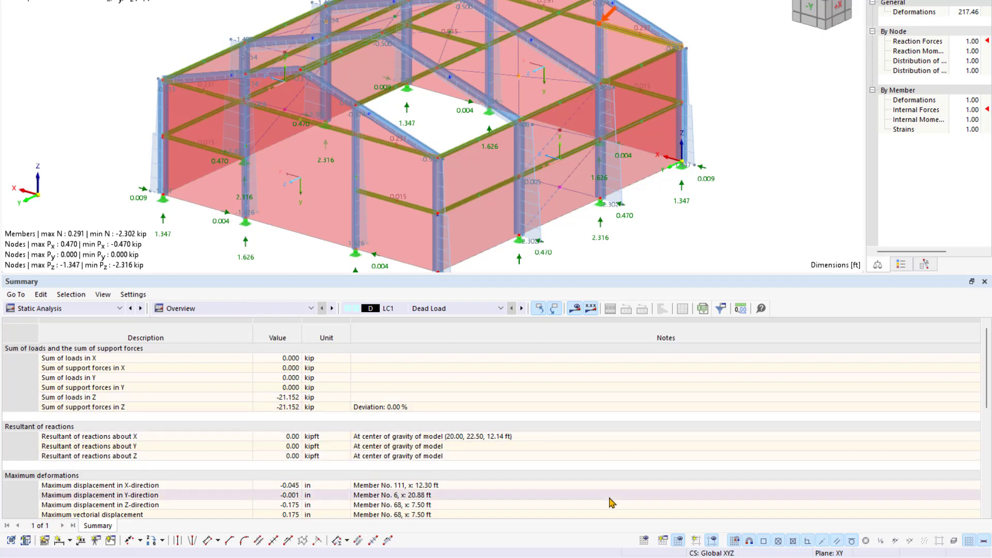
Step: Enlarge the table area and review the LC1 summary, including support forces, maximum deformations, calculation statistics and analysis settings
drag(422, 274, 430, 192)
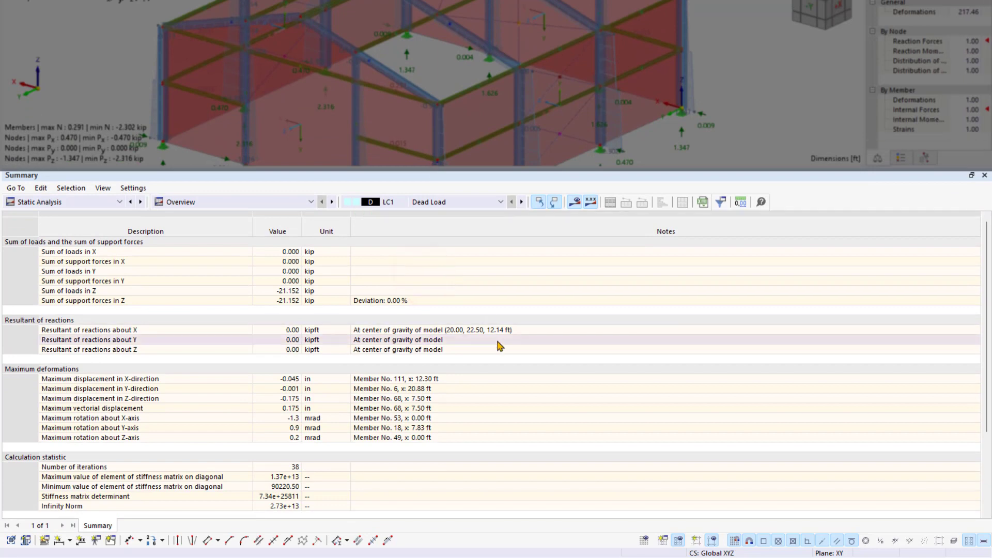
scroll(498, 343, down, 3)
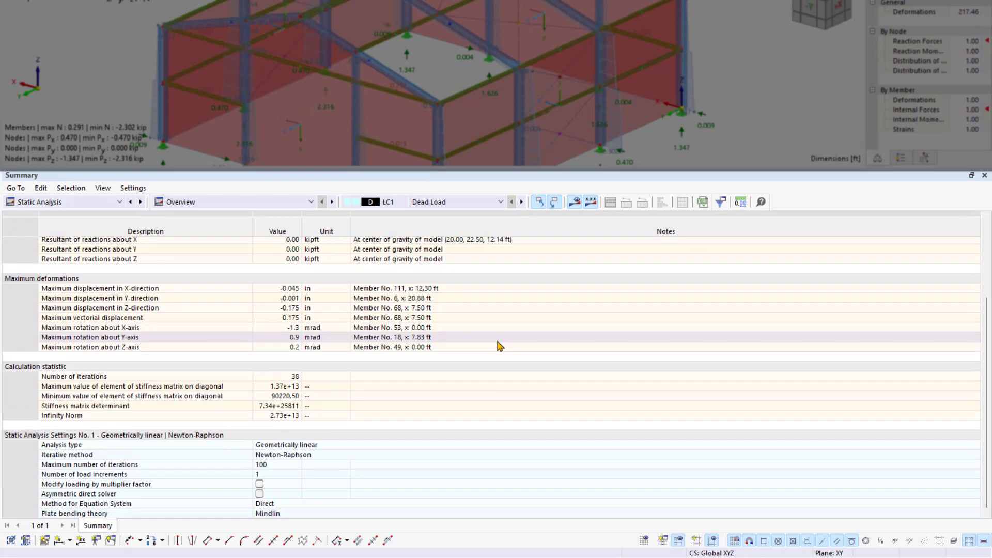
scroll(499, 344, up, 3)
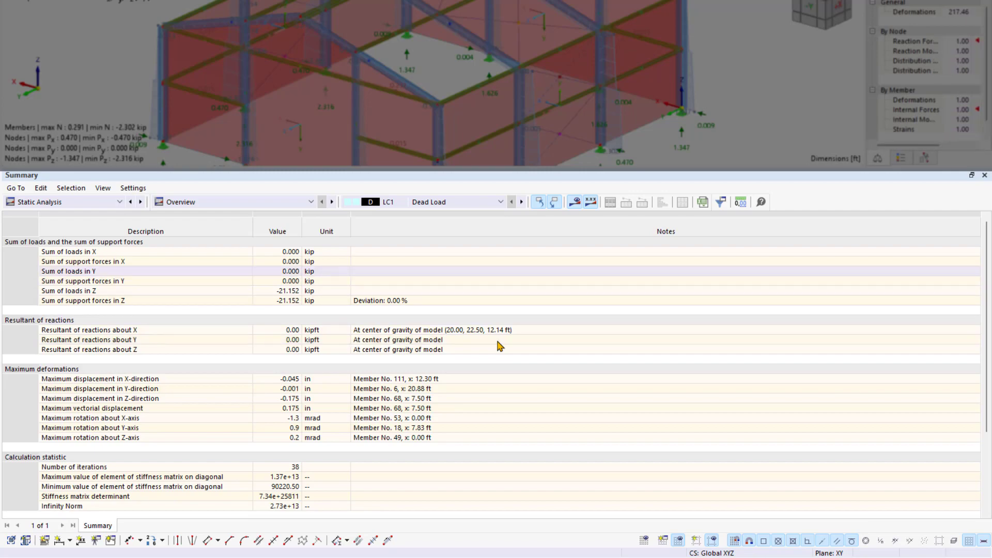
Step: Examine the Result Table Manager's display options for the nodal and member Global Deformations tables, and close it
click(721, 202)
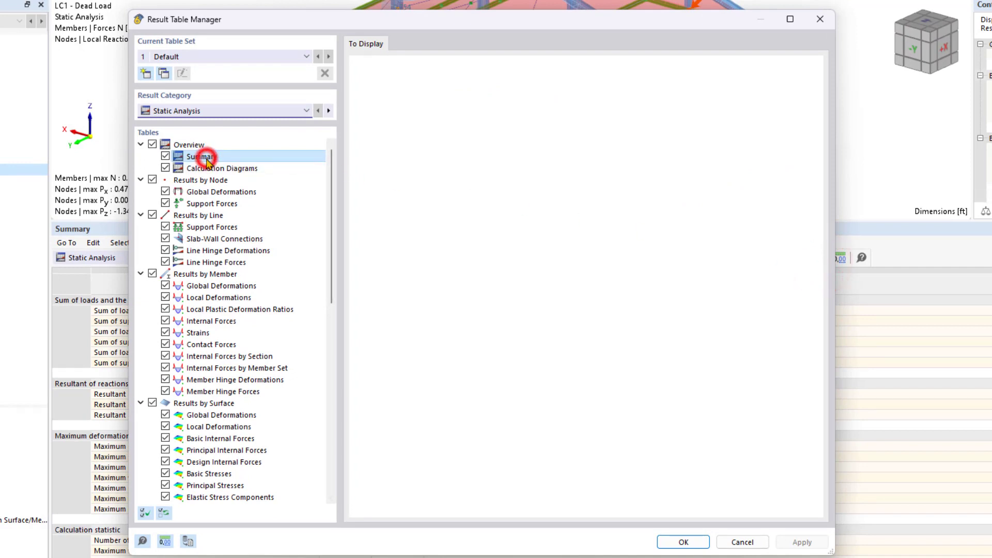
click(187, 146)
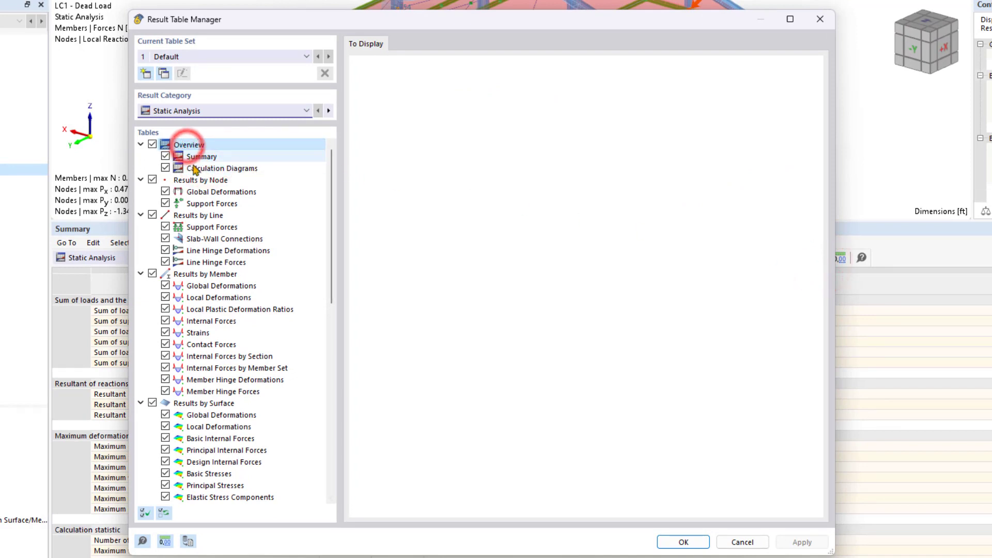
click(203, 192)
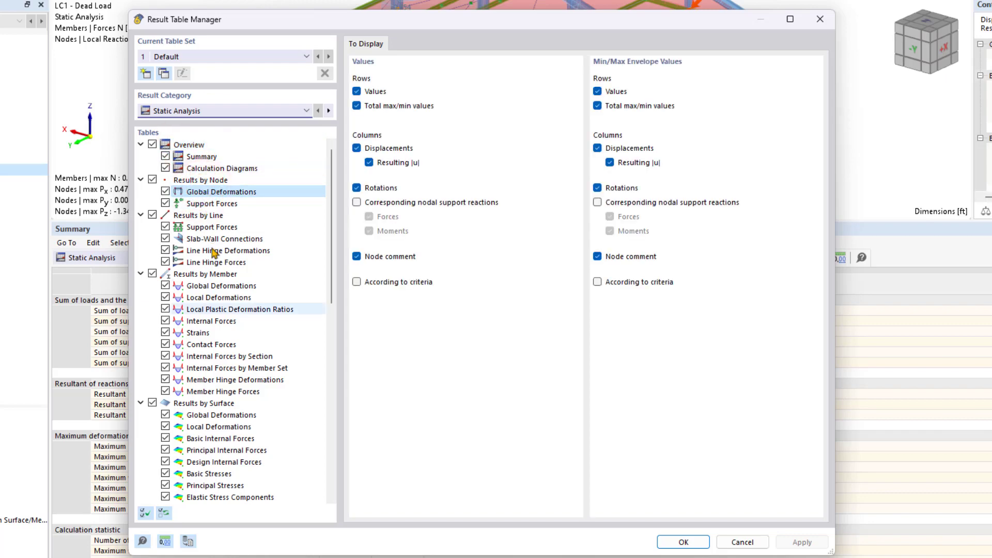
click(218, 286)
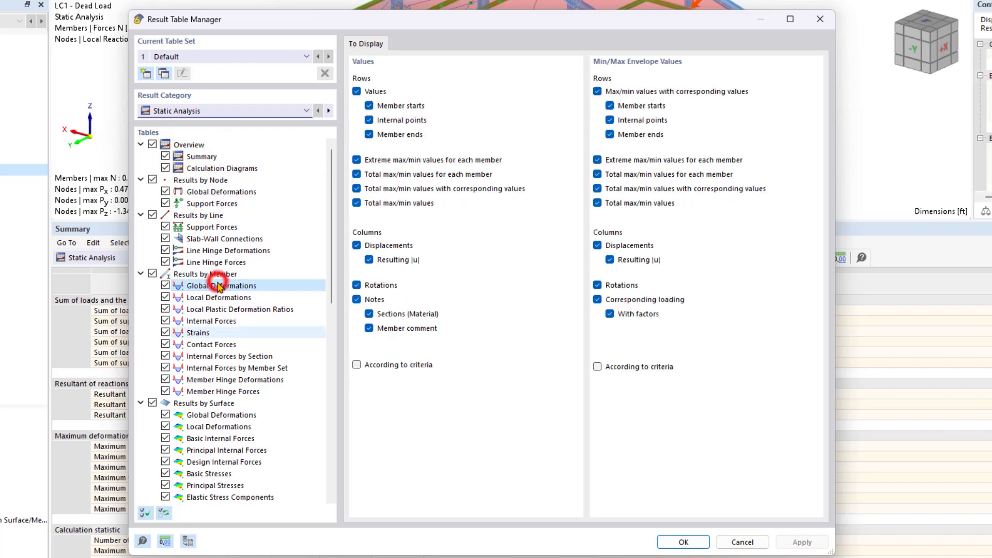
click(830, 19)
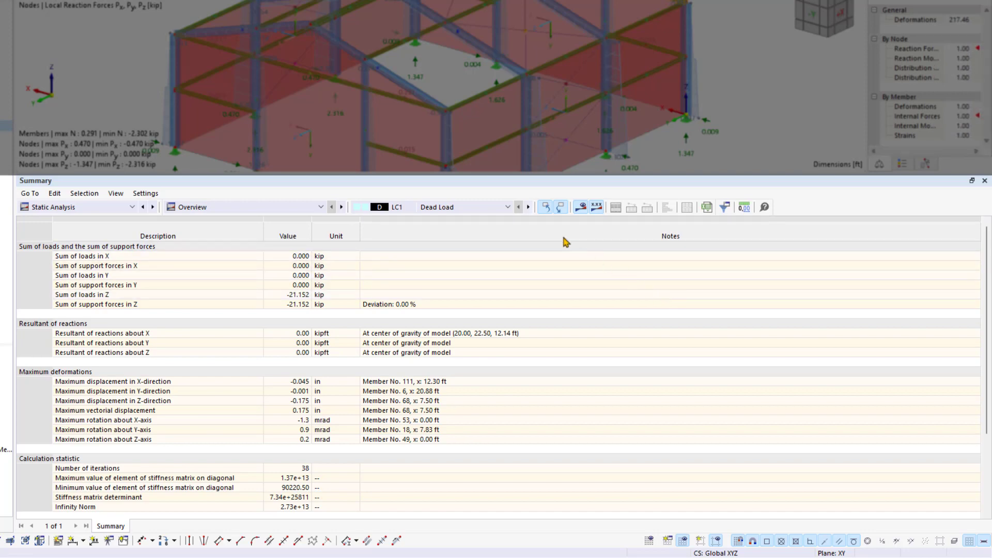
Step: Review the Results by Node tables for LC1, covering Global Deformations and Support Forces
click(501, 207)
click(501, 207)
click(277, 207)
click(247, 224)
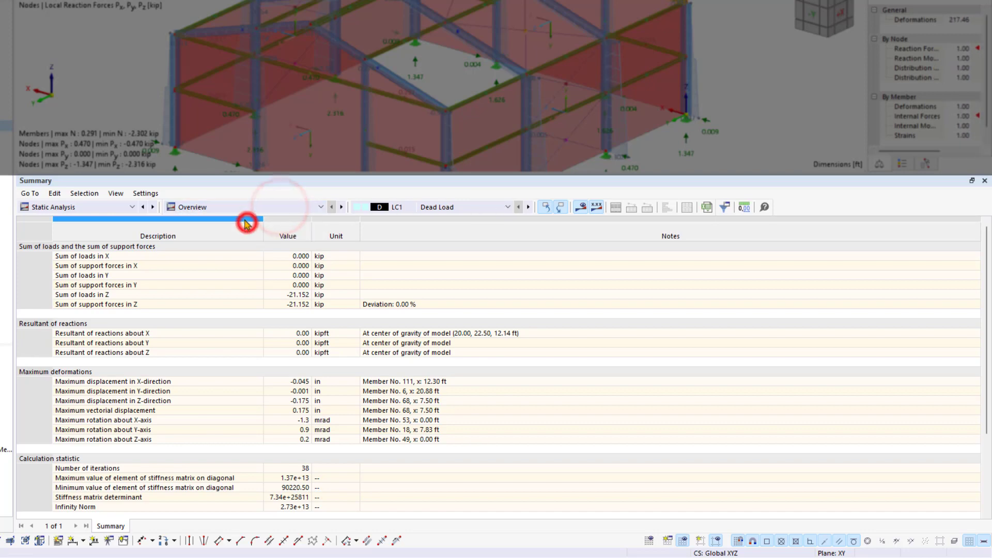
click(229, 220)
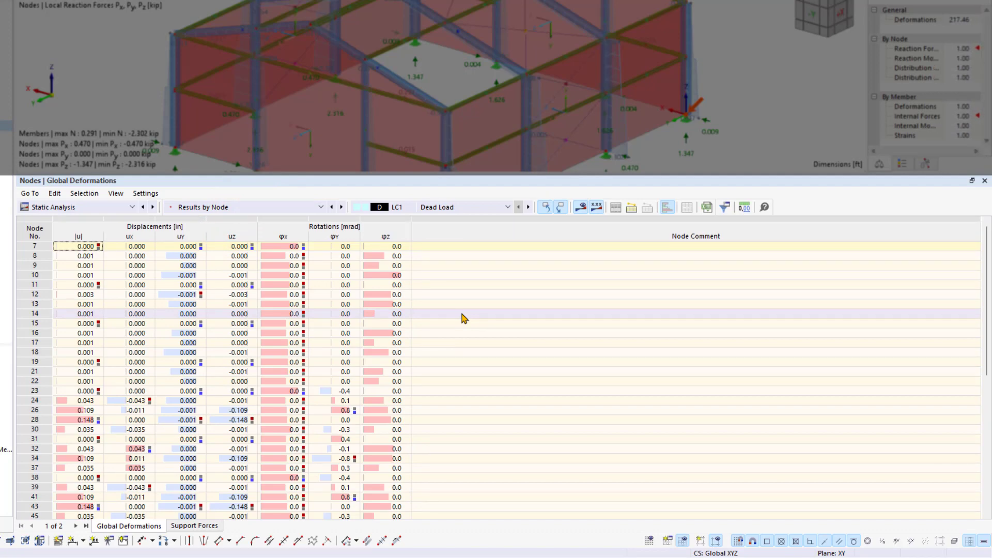
click(194, 526)
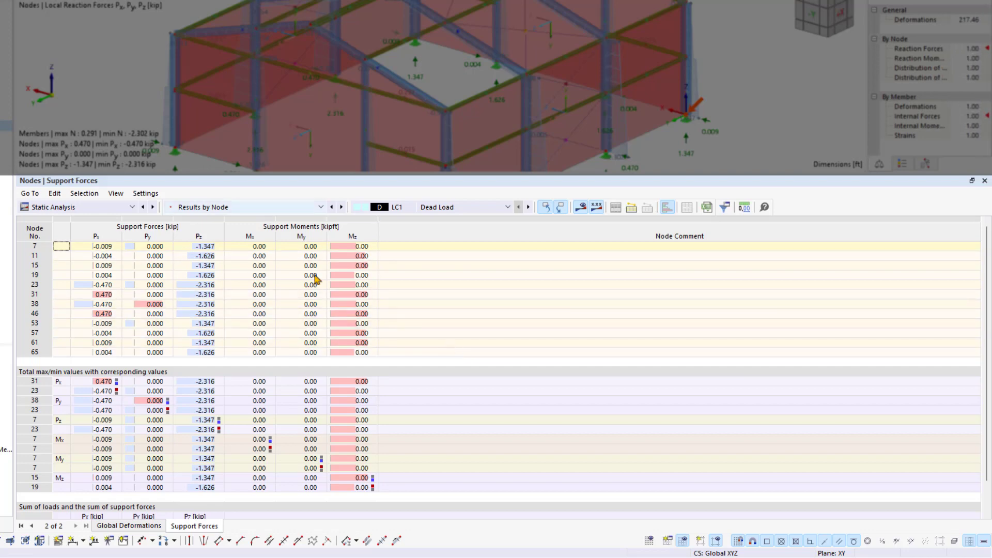
Step: Review the Results by Member tables for Global Deformations, Local Deformations and Internal Forces
click(320, 207)
click(241, 235)
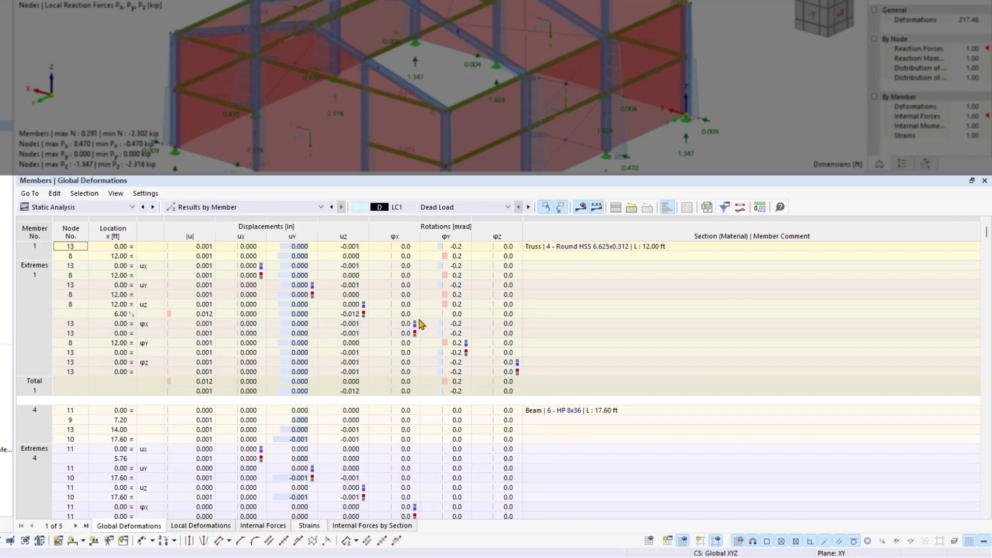
click(194, 527)
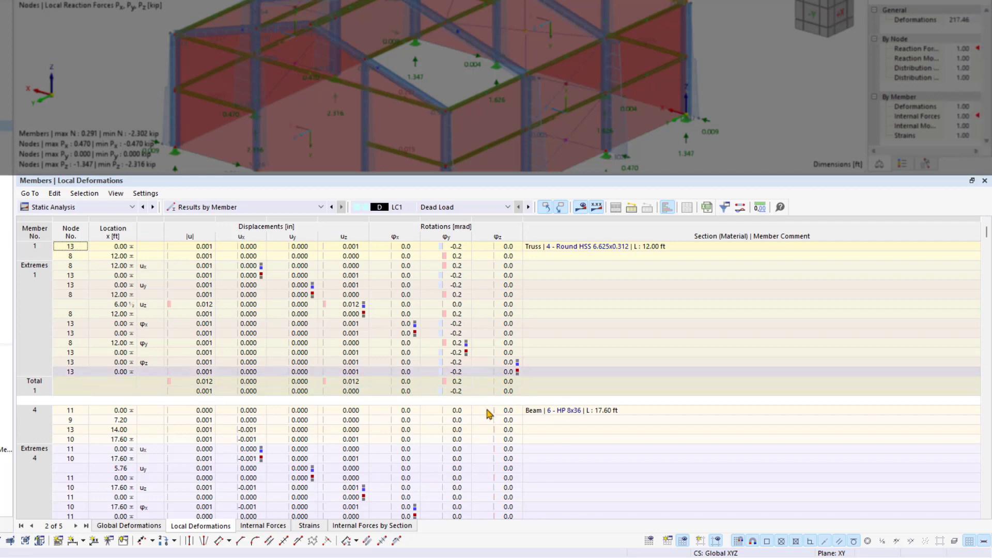
click(267, 526)
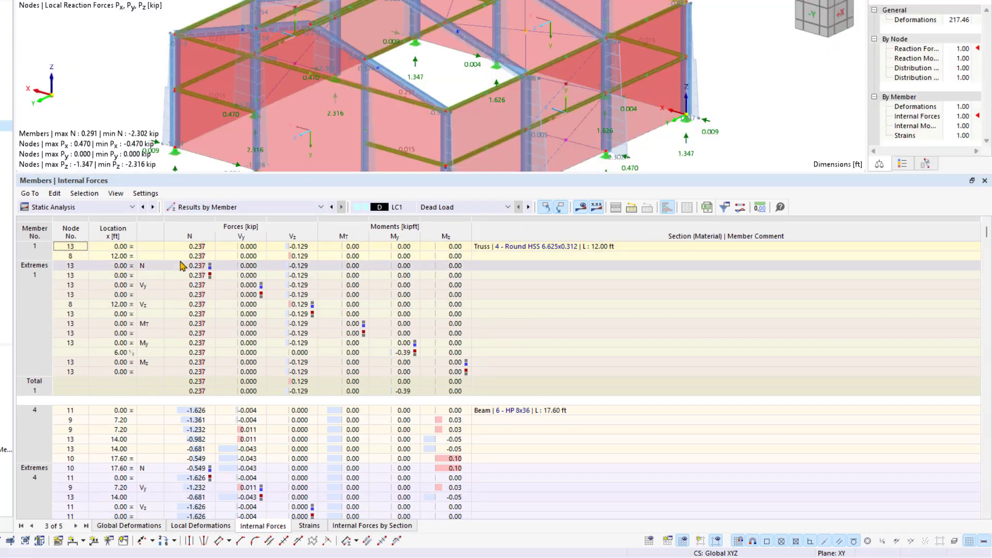
Step: Shrink the table area and look up the internal forces of the front corner column and the neighbouring frame column, member 113
drag(179, 186, 180, 260)
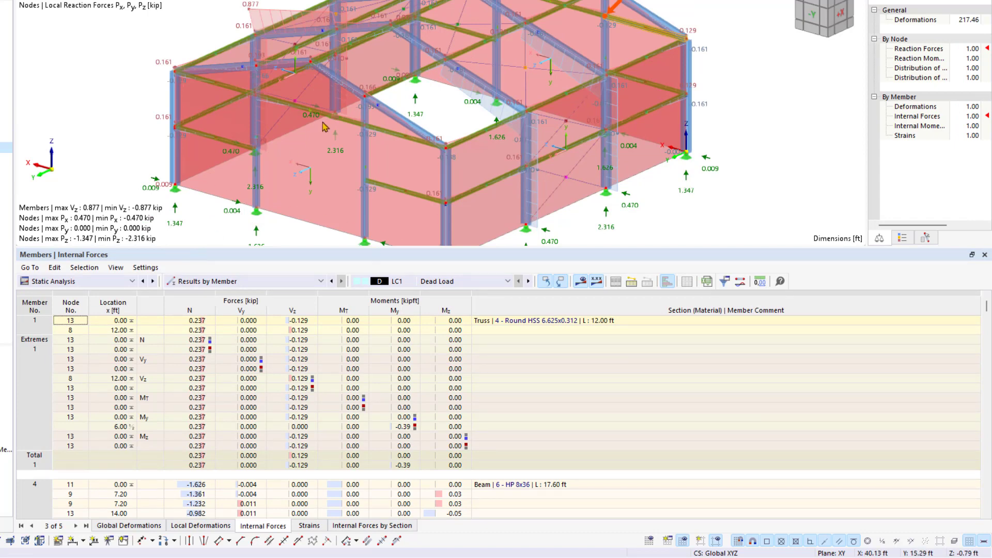
scroll(325, 126, down, 1)
middle_drag(326, 126, 317, 127)
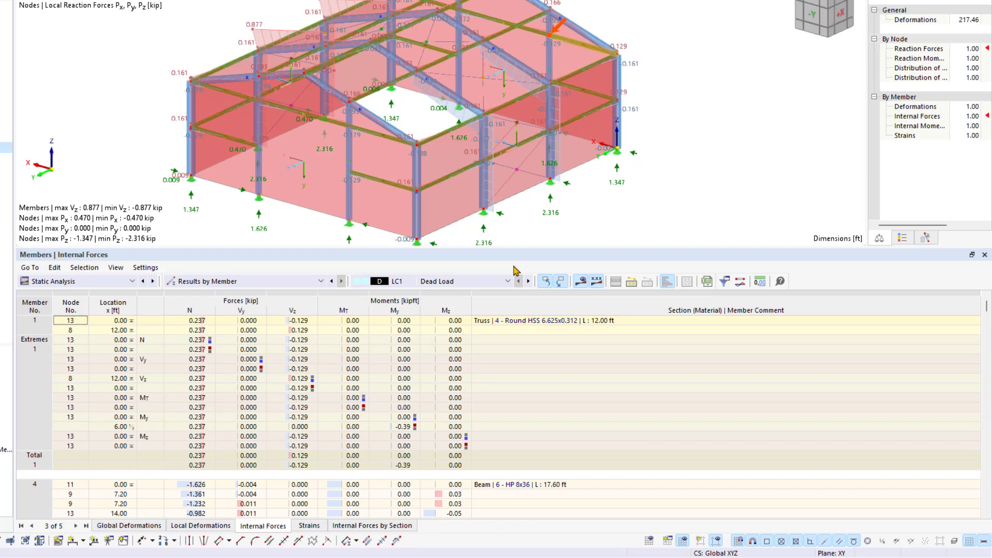
click(418, 215)
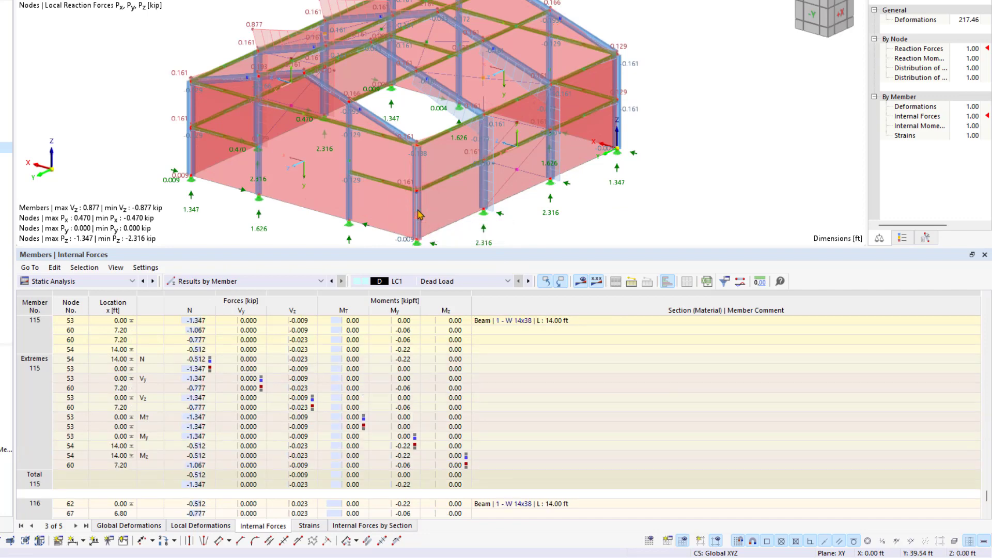
click(482, 201)
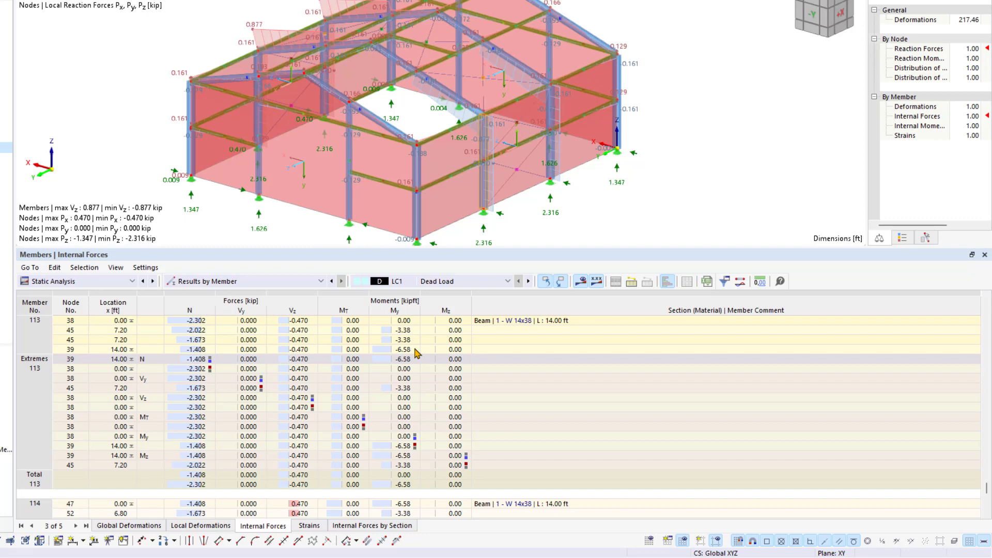
click(120, 379)
click(72, 350)
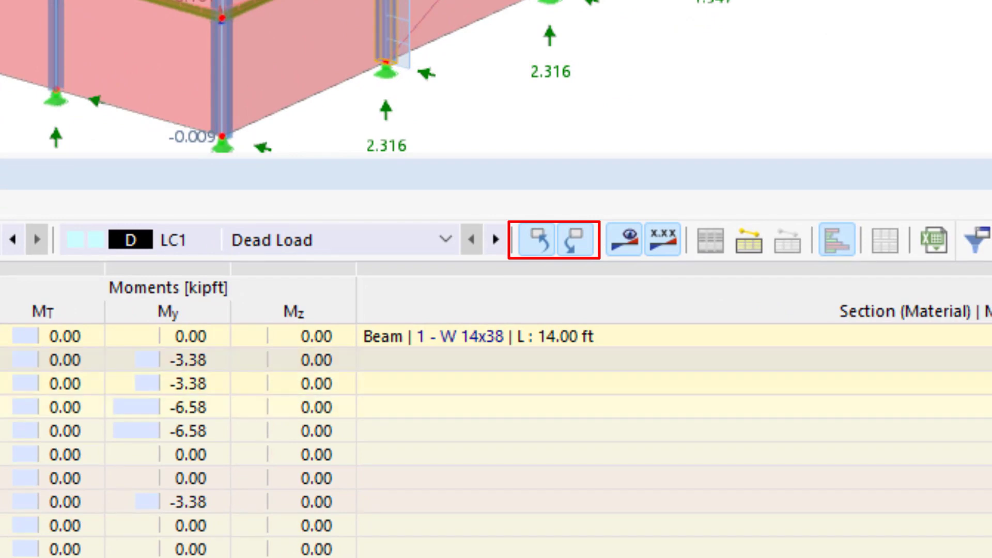
Step: Turn both selection synchronization options between the model and the result table off and back on
click(535, 243)
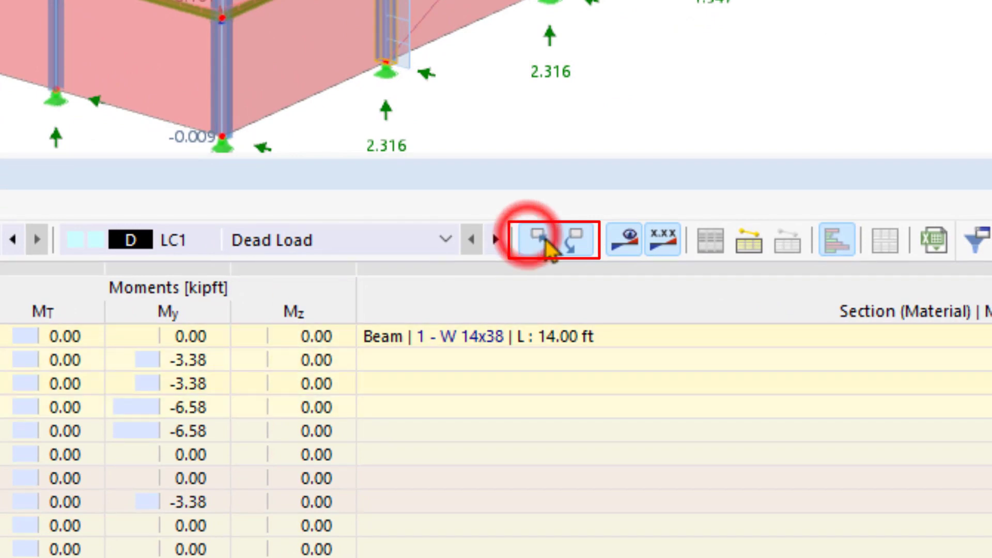
click(578, 241)
click(571, 239)
click(537, 240)
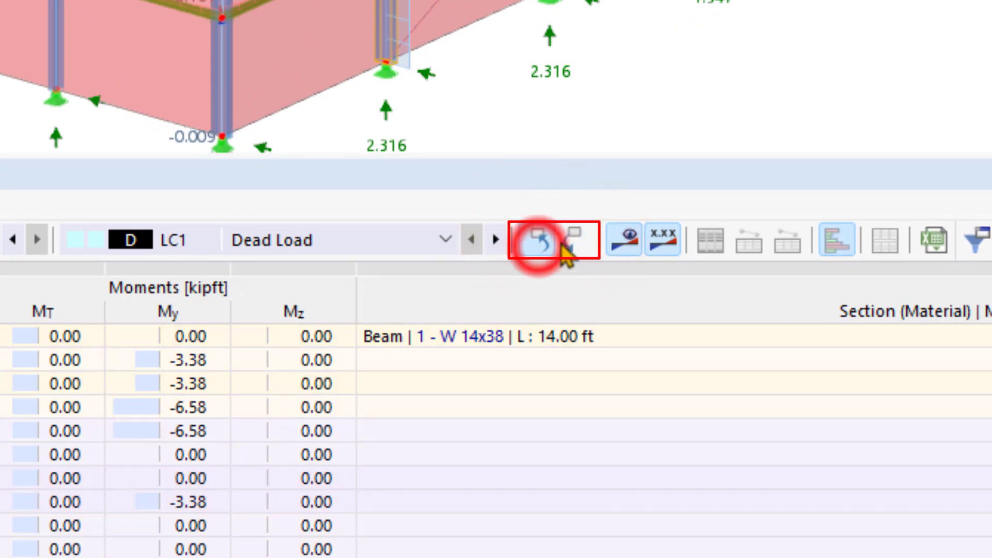
click(572, 240)
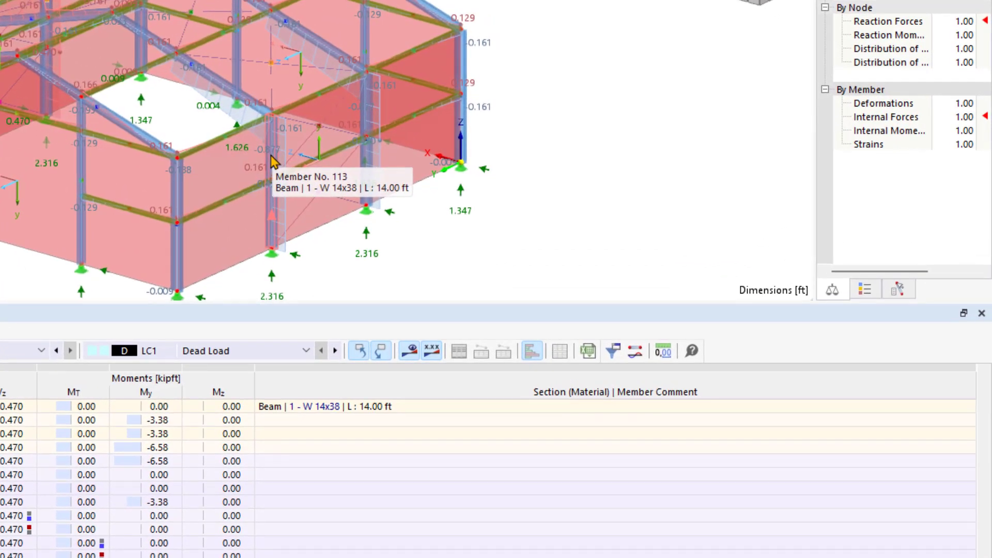
Step: Open the result diagrams for member 113, the 14 ft W 14x38 column
right_click(274, 162)
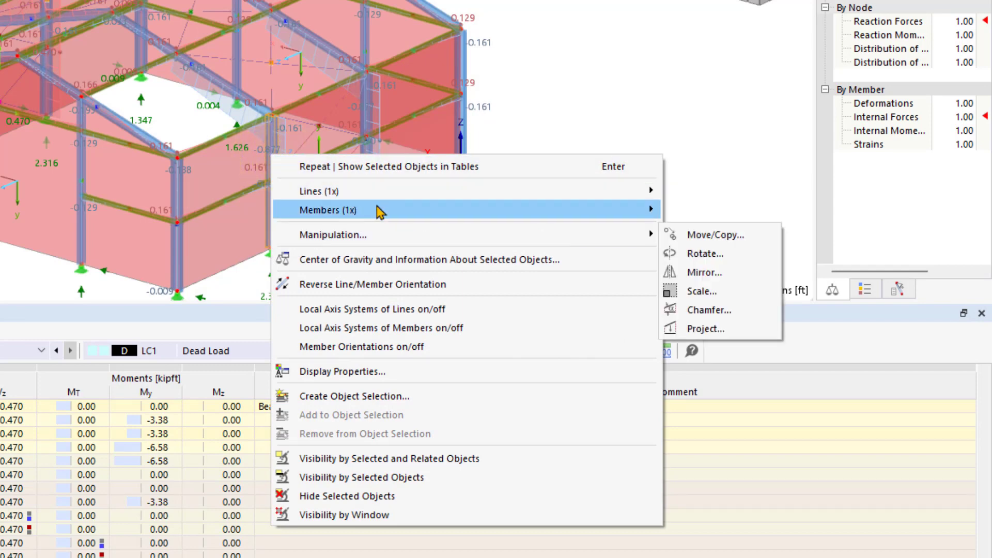
mouse_move(402, 221)
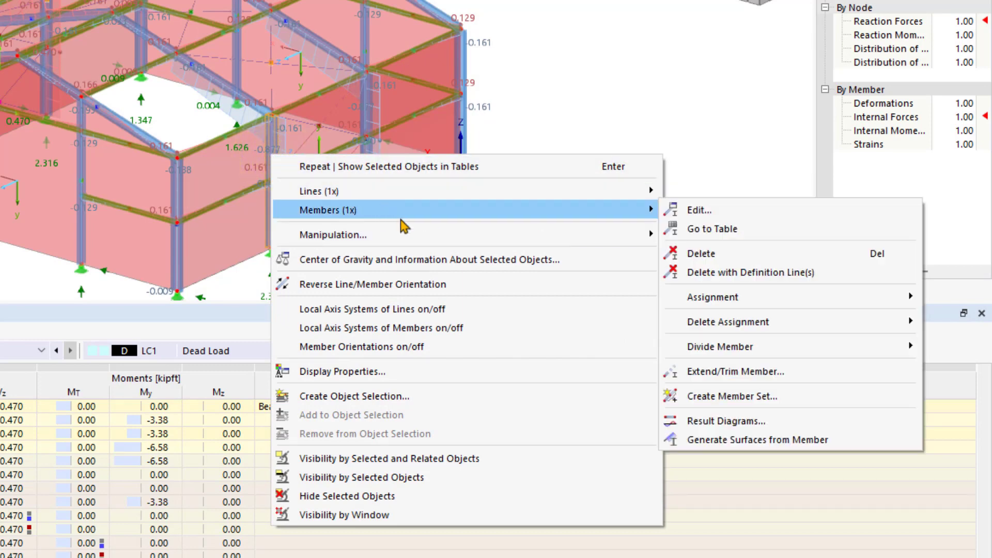
click(759, 426)
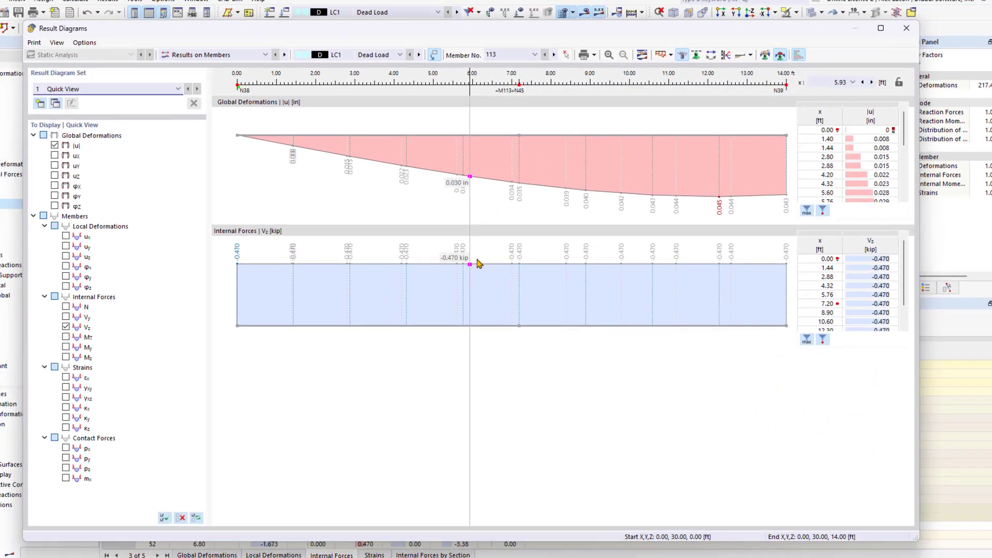